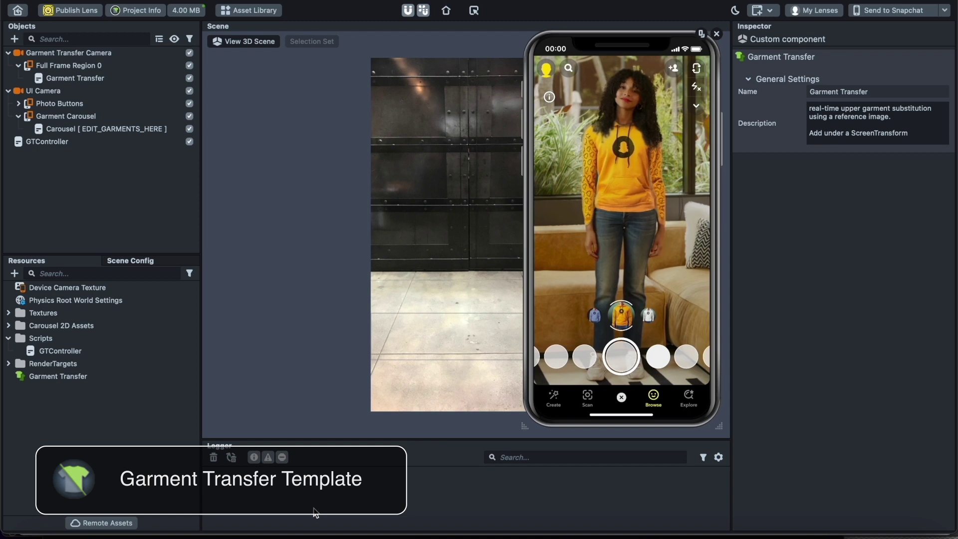
Step: Check the Garment Transfer Camera by toggling it off and on, and try the webcam feed before restoring the sample video preview
mouse_move(653, 207)
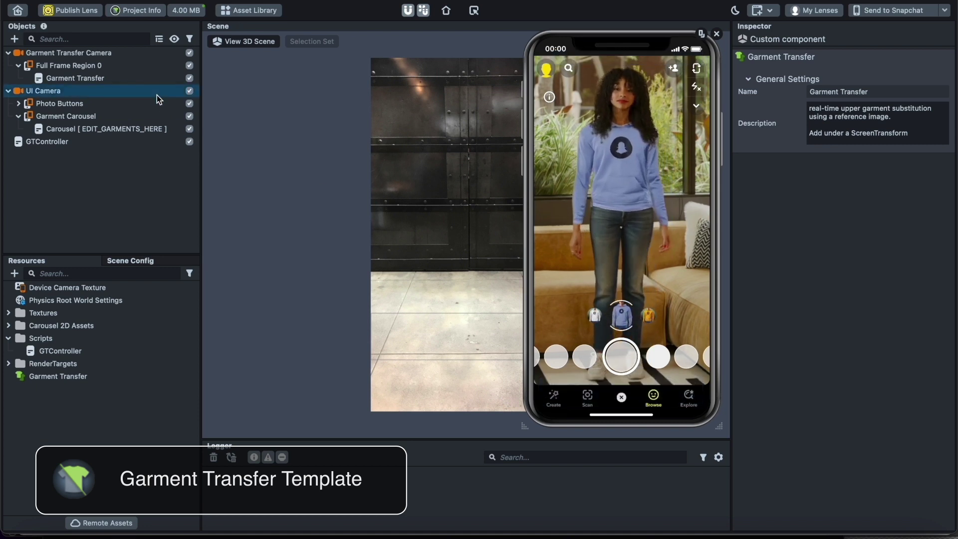
click(190, 53)
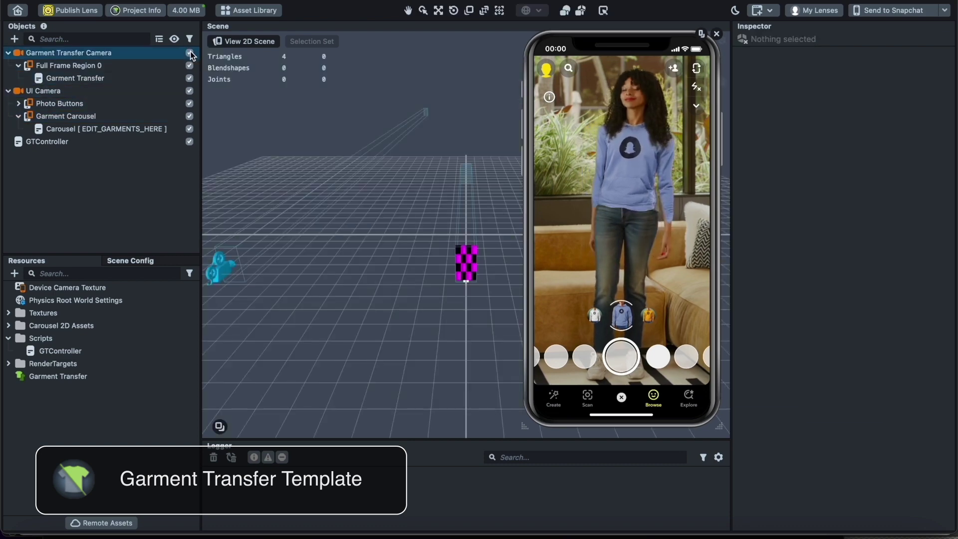
click(191, 53)
click(190, 53)
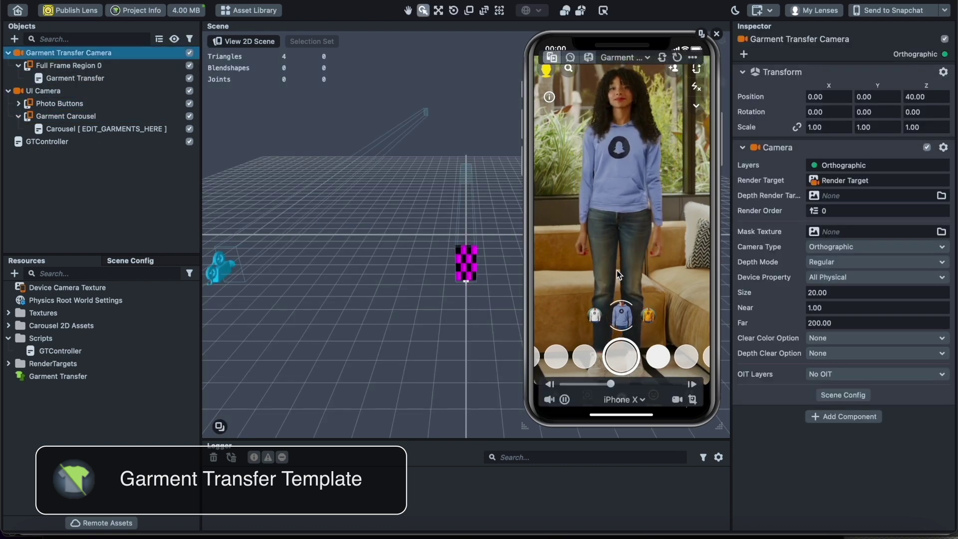
click(570, 58)
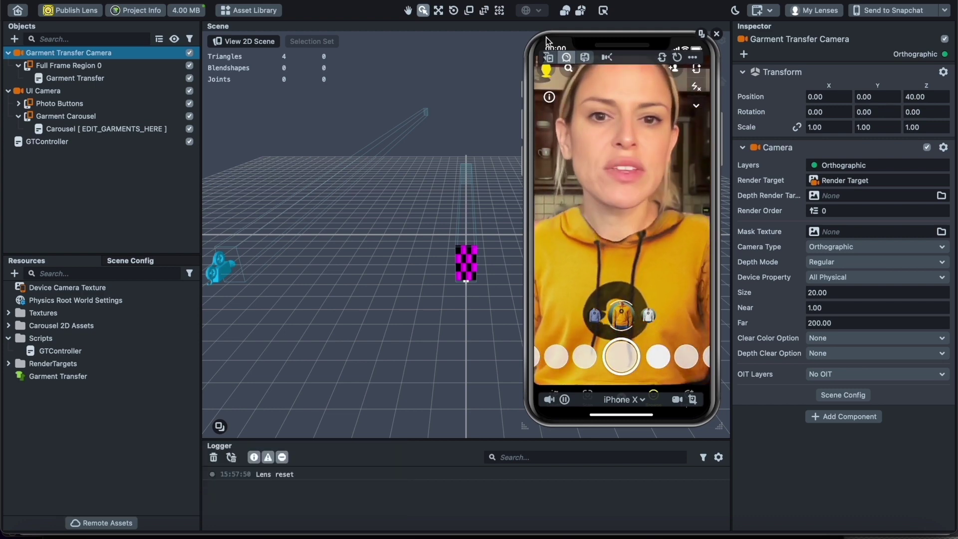
click(552, 57)
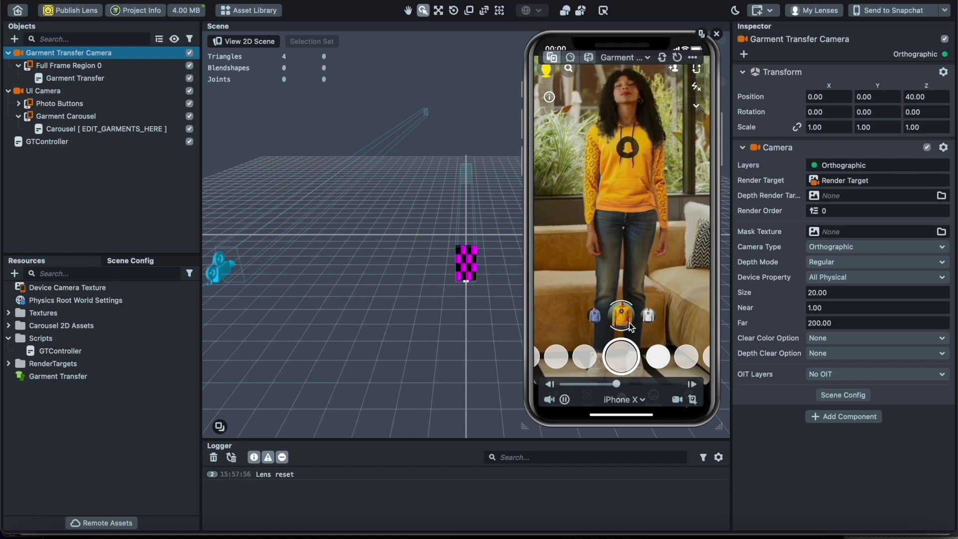
Step: Toggle the Garment Carousel's visibility off and on, and try on the blue hoodie in the preview carousel
click(189, 116)
click(190, 116)
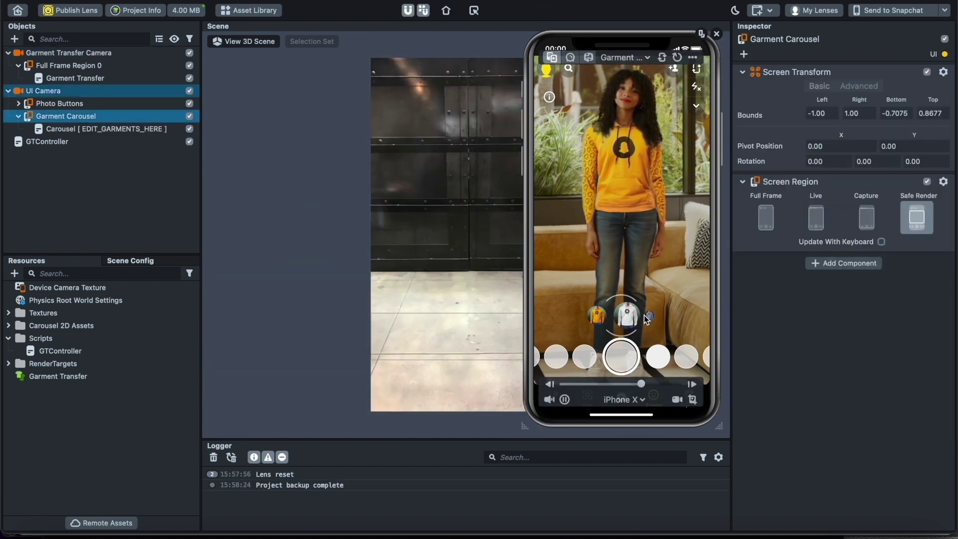
click(648, 318)
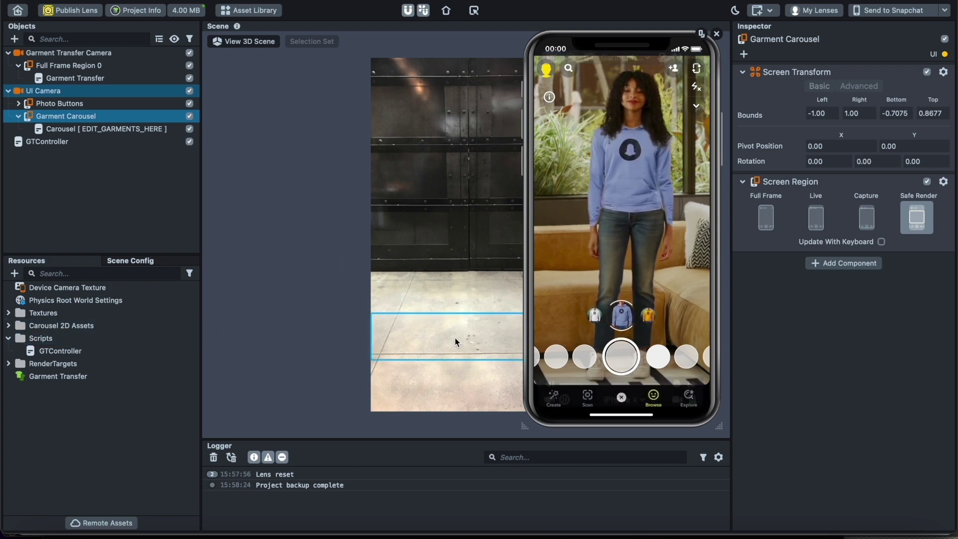
Step: Filter the project resources by texture and inspect the shirt1 and shirt3 example garments
click(181, 288)
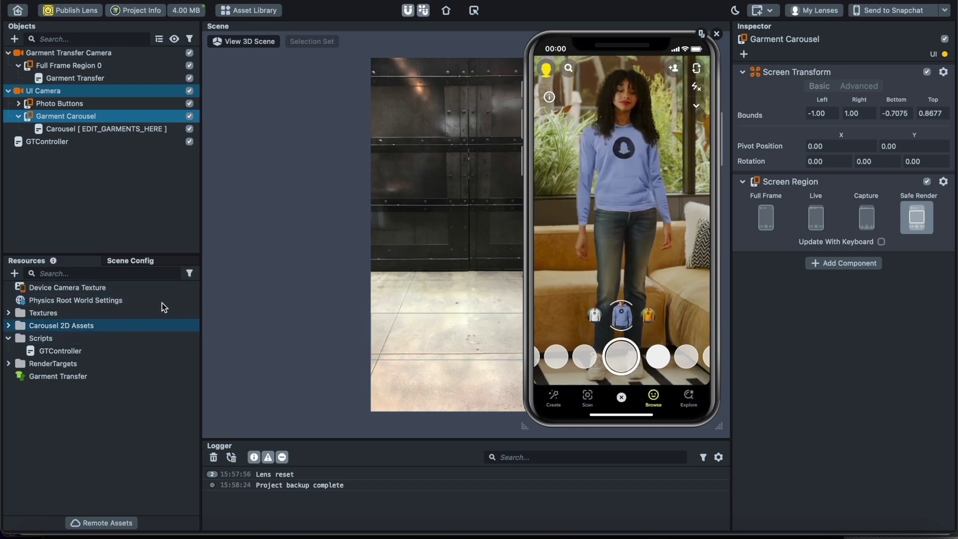
click(189, 274)
click(210, 332)
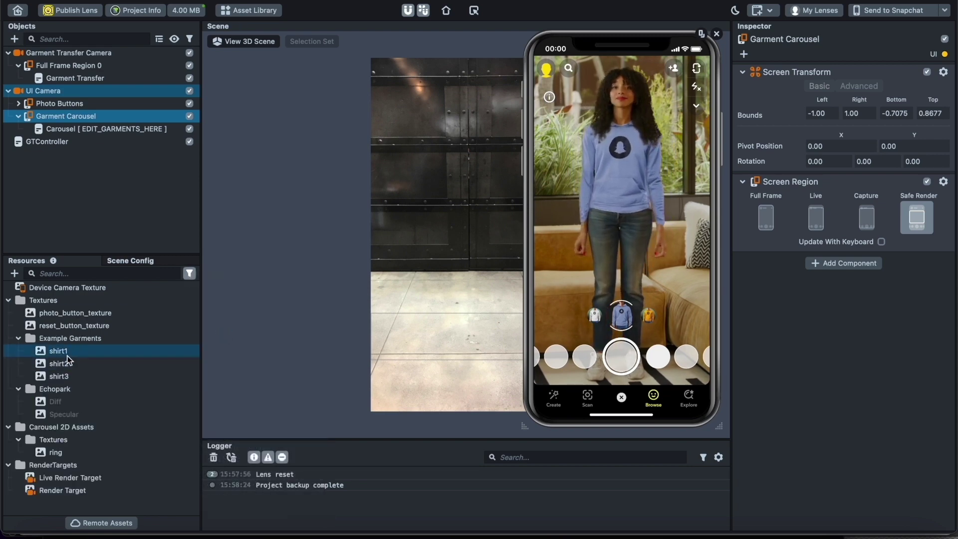
click(63, 351)
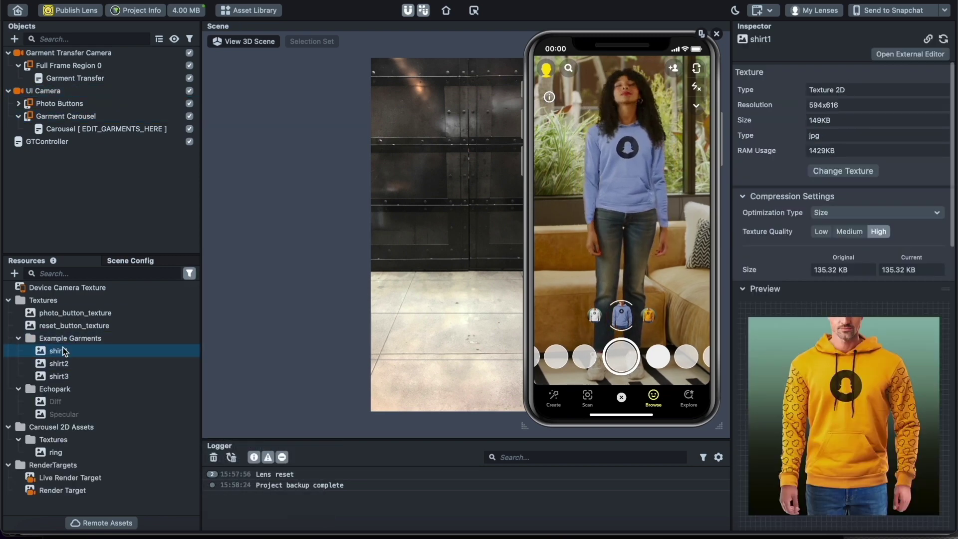
click(59, 377)
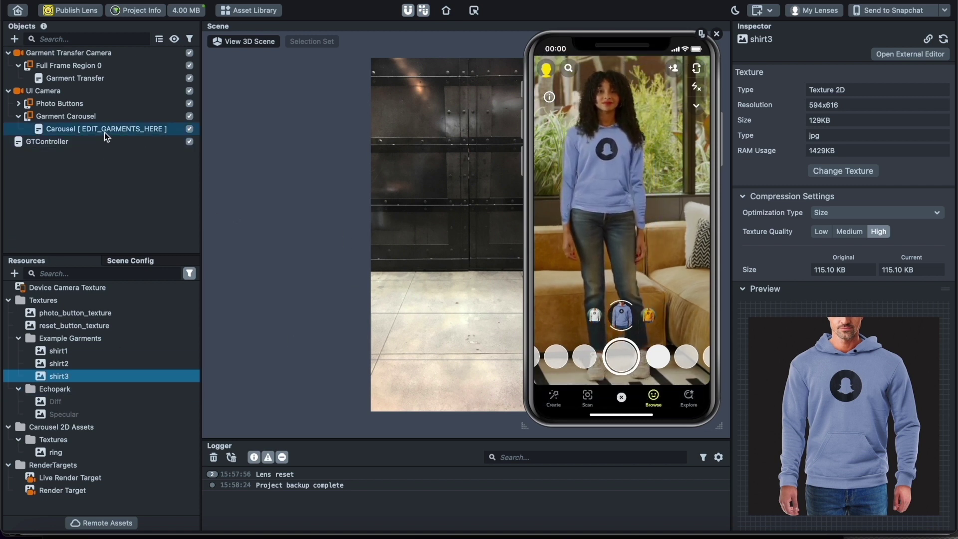
Step: Examine the settings of the garment carousel, Full Frame Region 0, the photo buttons and GTController
click(78, 131)
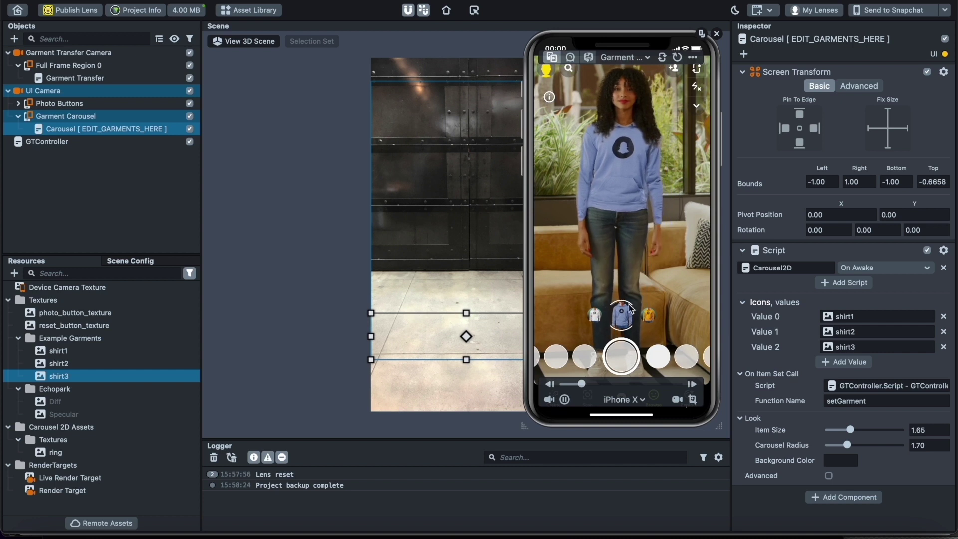
click(102, 82)
click(92, 66)
click(84, 105)
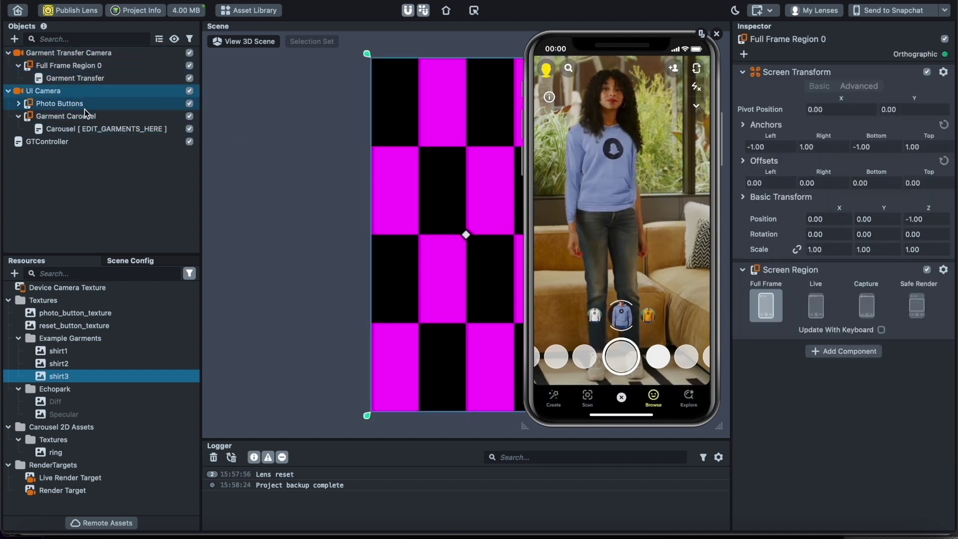
click(18, 103)
click(52, 126)
click(64, 116)
click(80, 154)
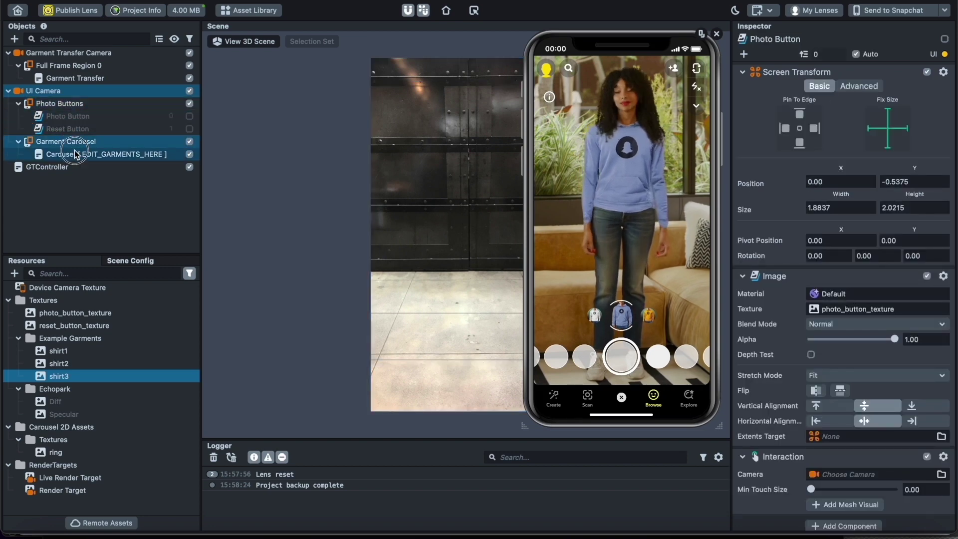
click(129, 170)
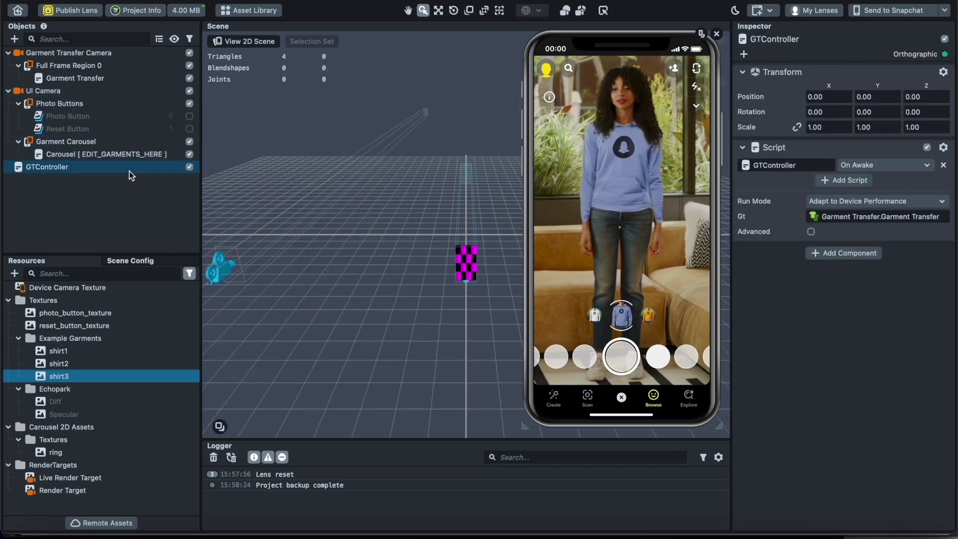
click(163, 158)
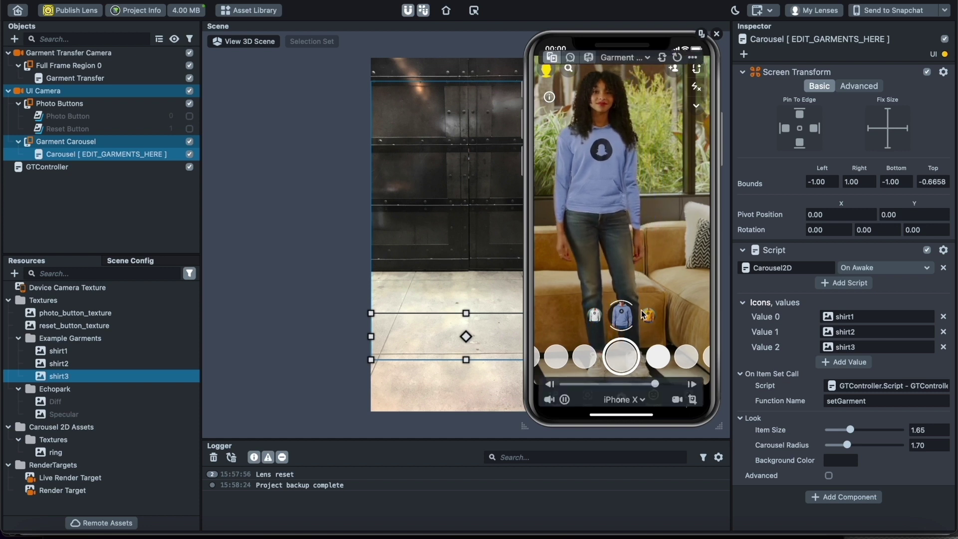
Step: Save the project as Garment Transfer1 in the Lenses Snap folder
click(95, 352)
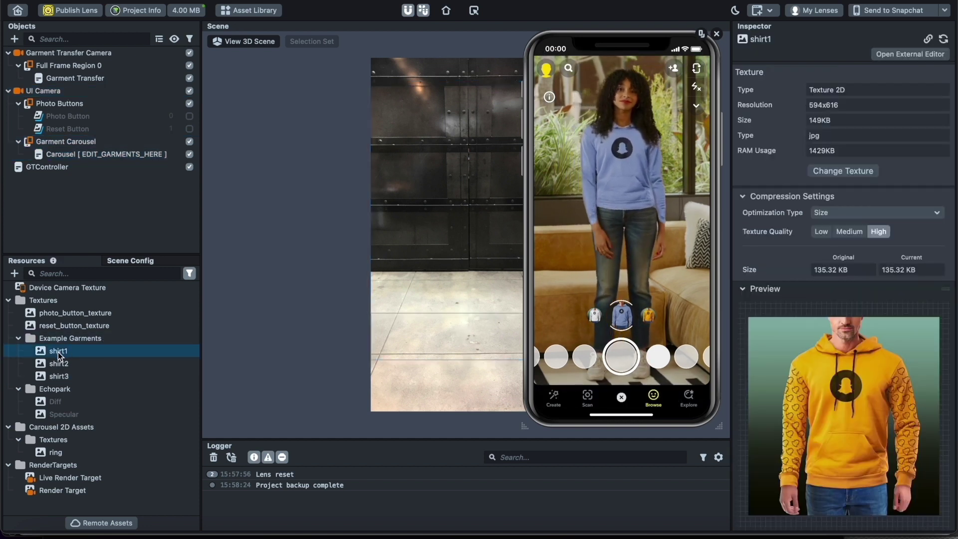
super+click(67, 374)
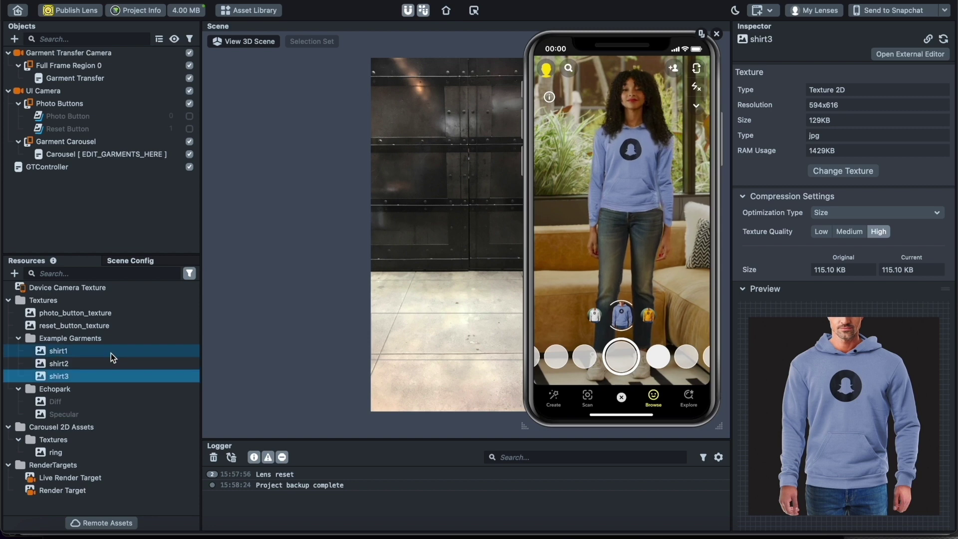
key(super+s)
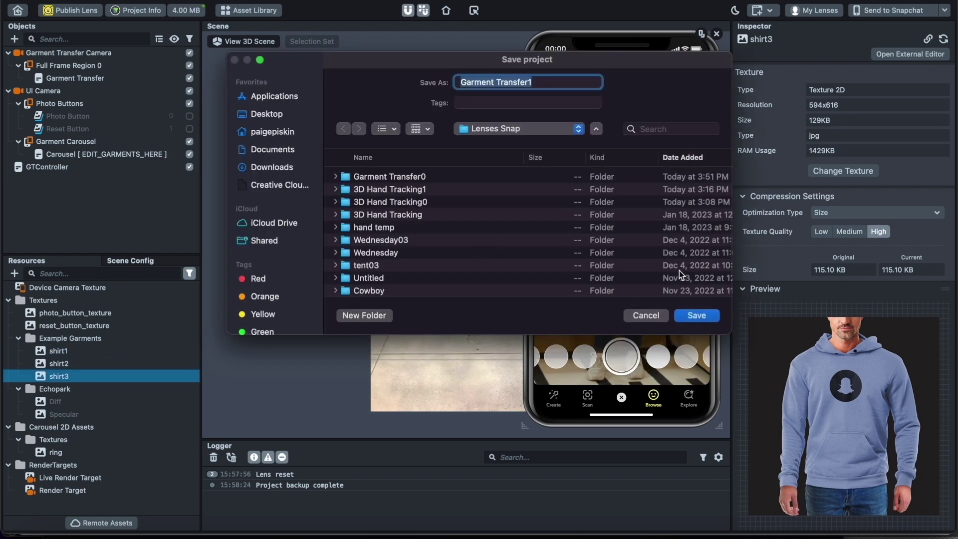
click(685, 315)
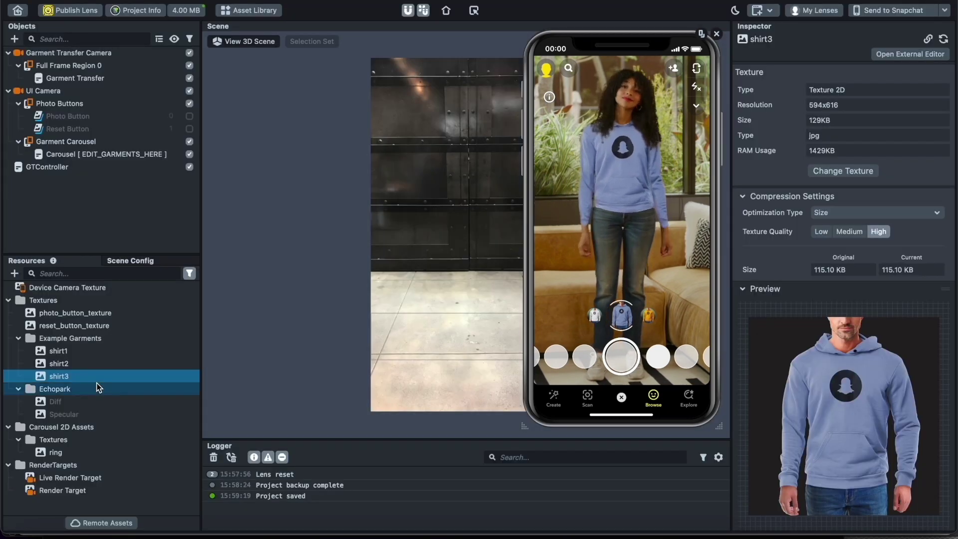
Step: Reveal the source file of the shirt3 garment texture in Finder
shift+click(63, 363)
right_click(67, 352)
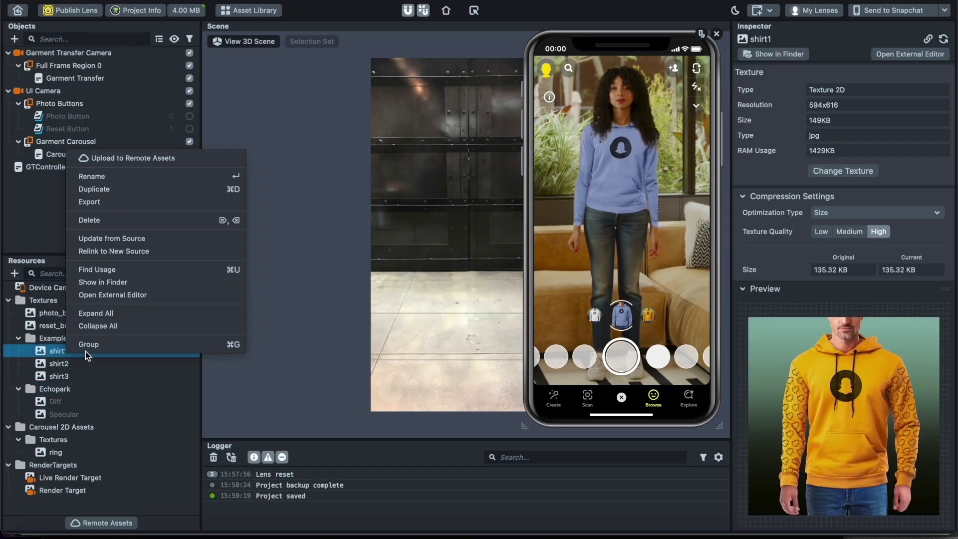
click(125, 282)
right_click(54, 352)
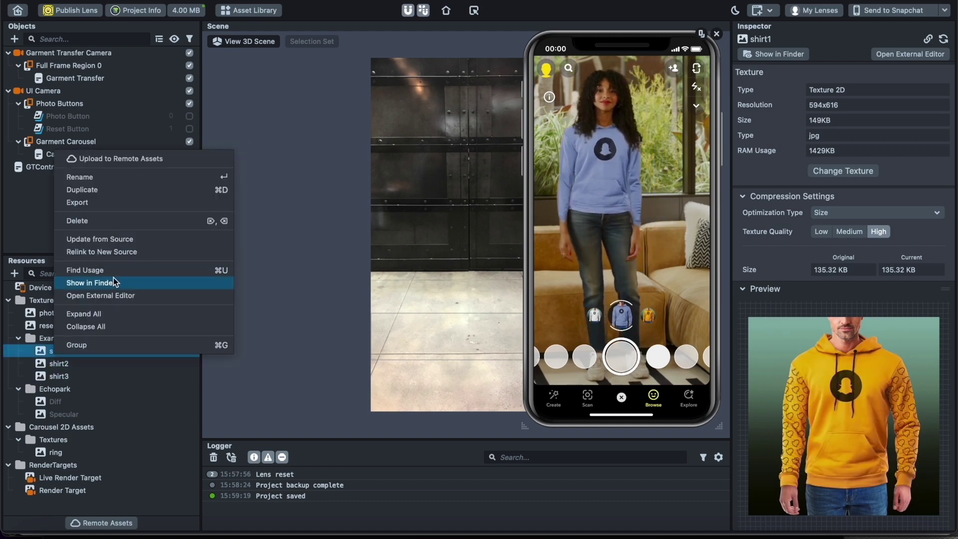
click(53, 370)
click(55, 375)
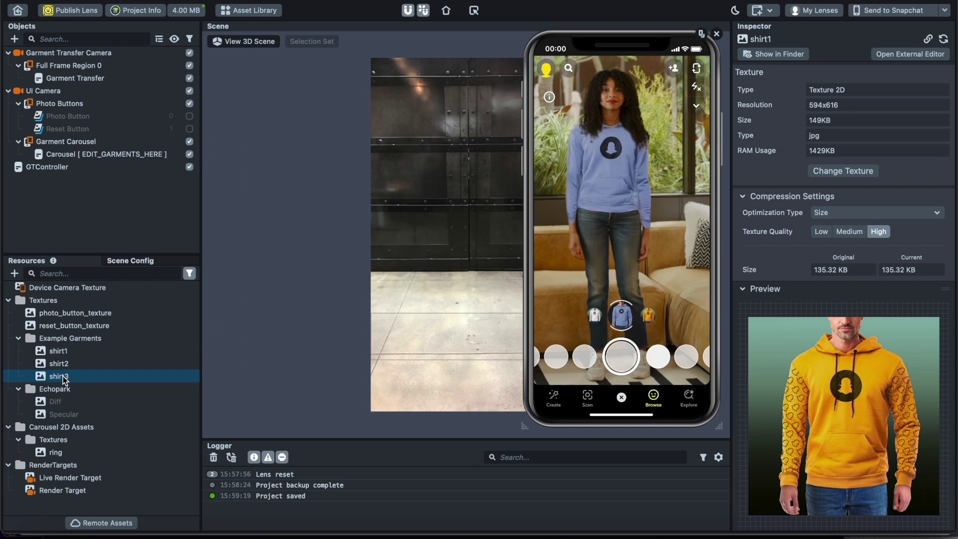
right_click(62, 375)
click(142, 304)
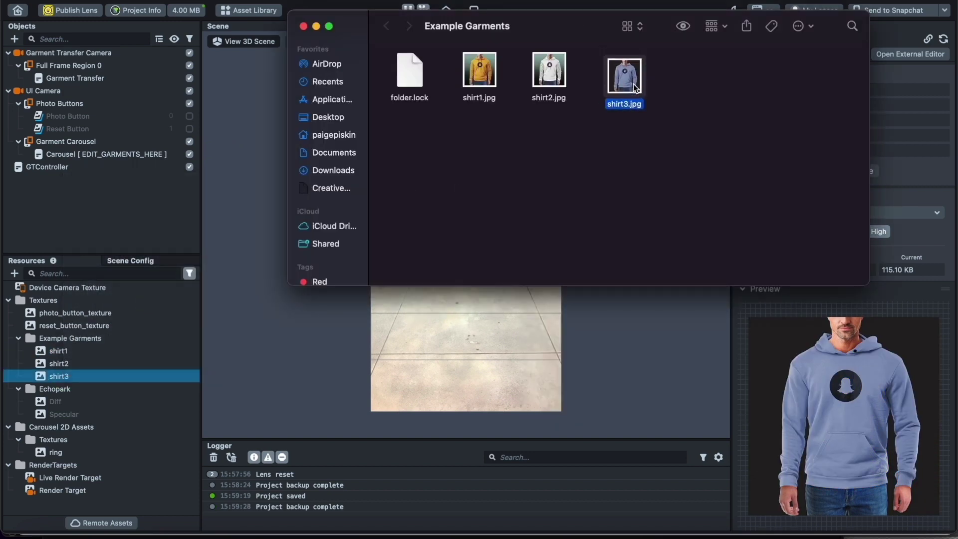
Step: Open shirt3.jpg from Finder in Photoshop and collapse the Actions panel covering the canvas
drag(587, 88, 328, 119)
drag(584, 157, 481, 528)
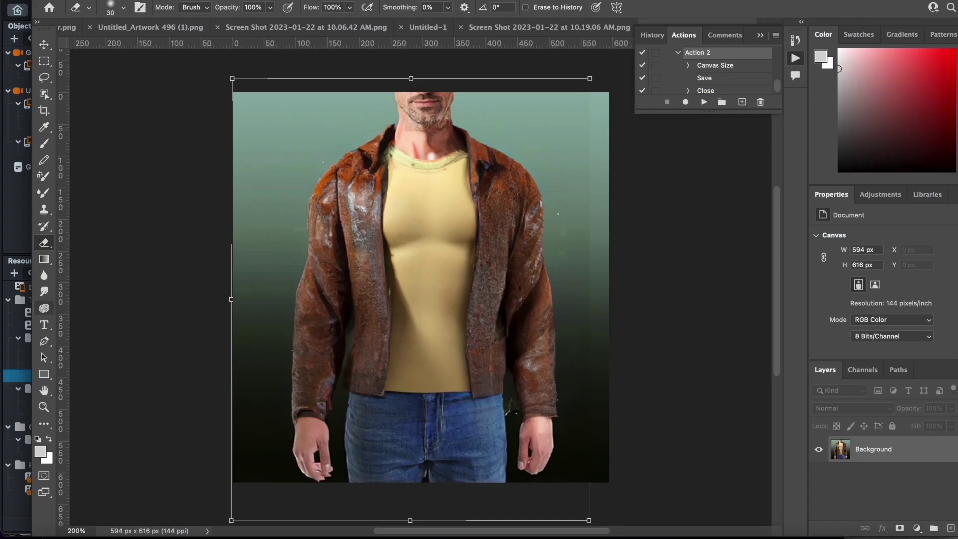
key(super+plus)
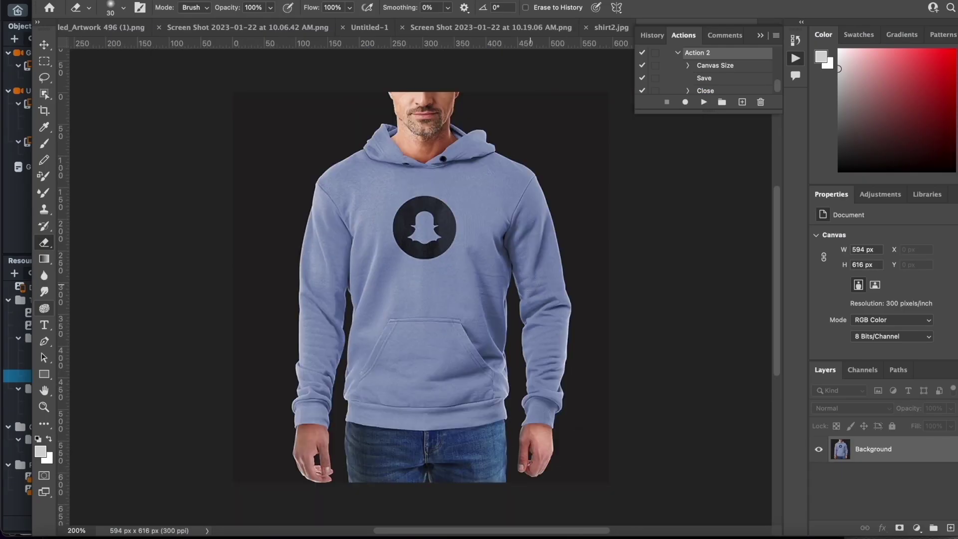
click(759, 34)
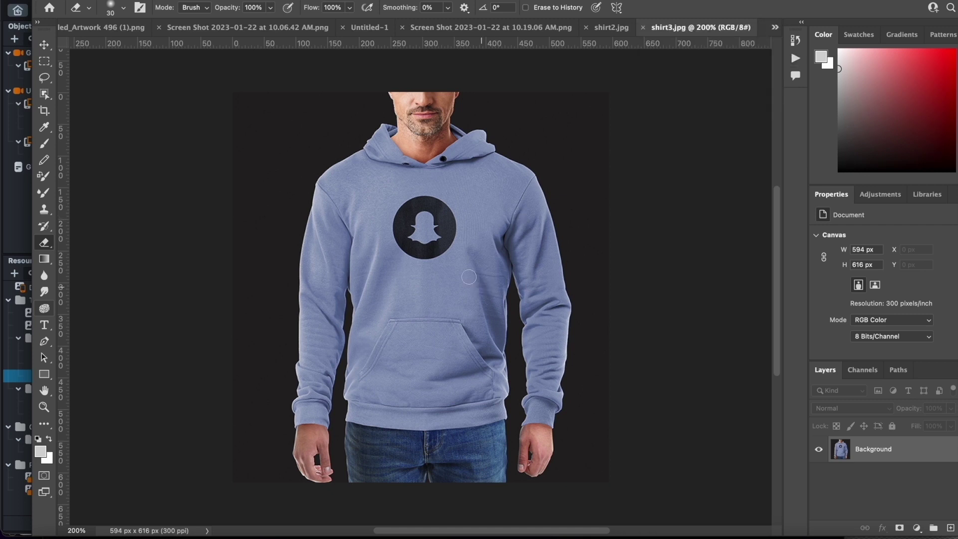
Step: Paint over the ghost logo on the hoodie's chest with the Brush, using blue sampled from the fabric
click(44, 145)
alt+click(391, 216)
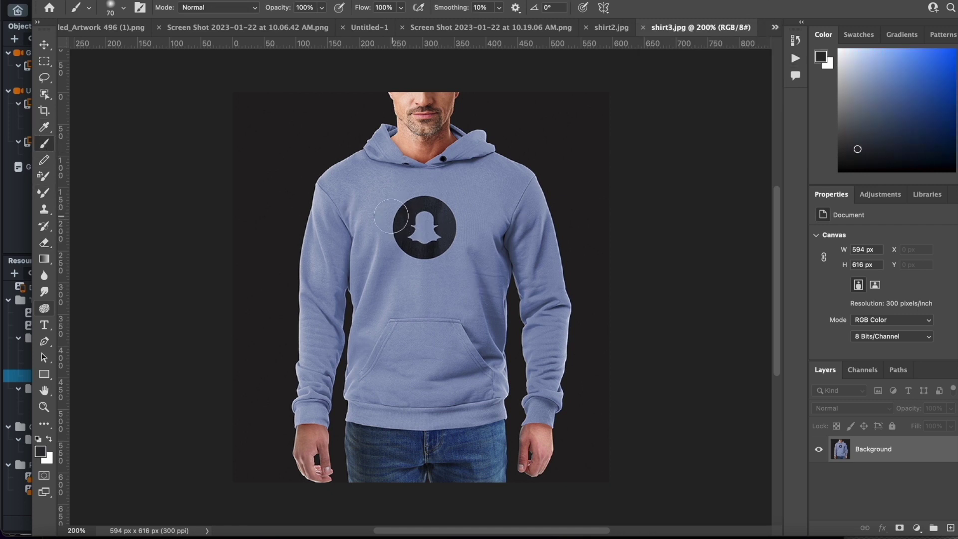
drag(386, 222, 430, 245)
drag(415, 208, 431, 233)
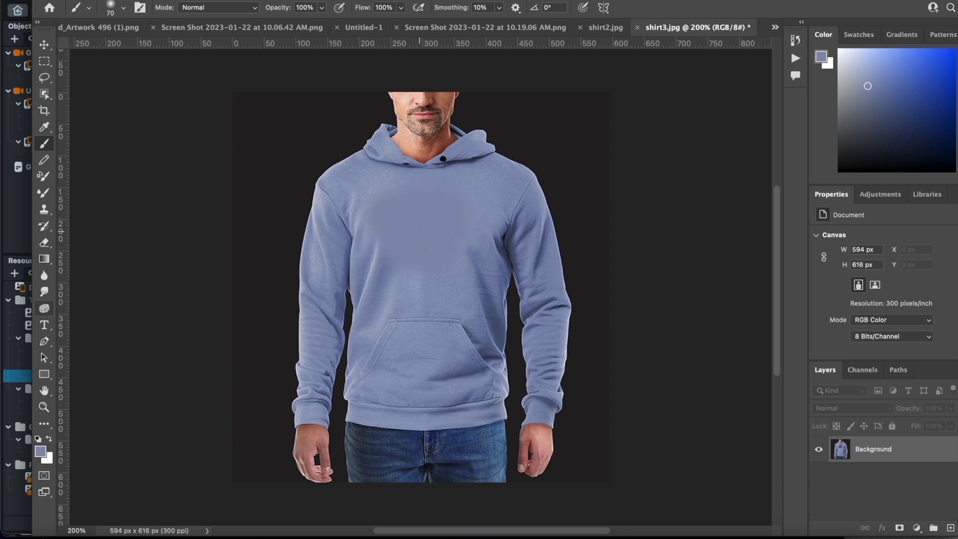
Step: Add a 12 pt Lorem ipsum text block in #edeeef across the hoodie and save it merged into shirt3.jpg
click(44, 327)
drag(492, 373, 493, 374)
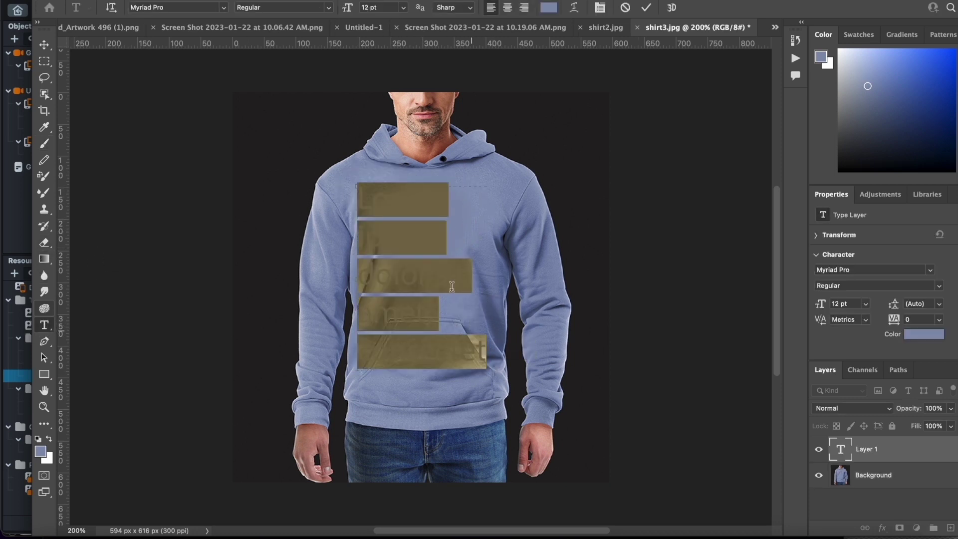
click(554, 8)
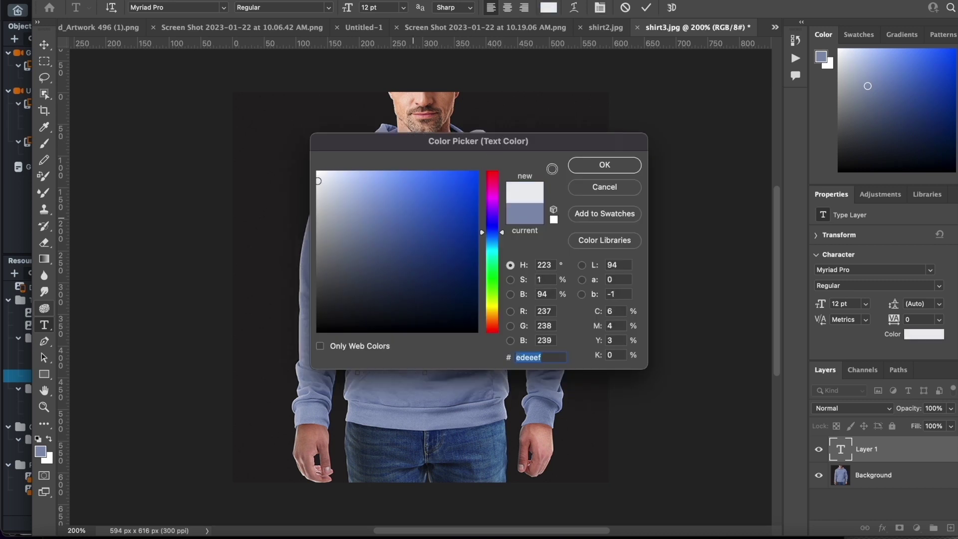
click(603, 165)
key(Escape)
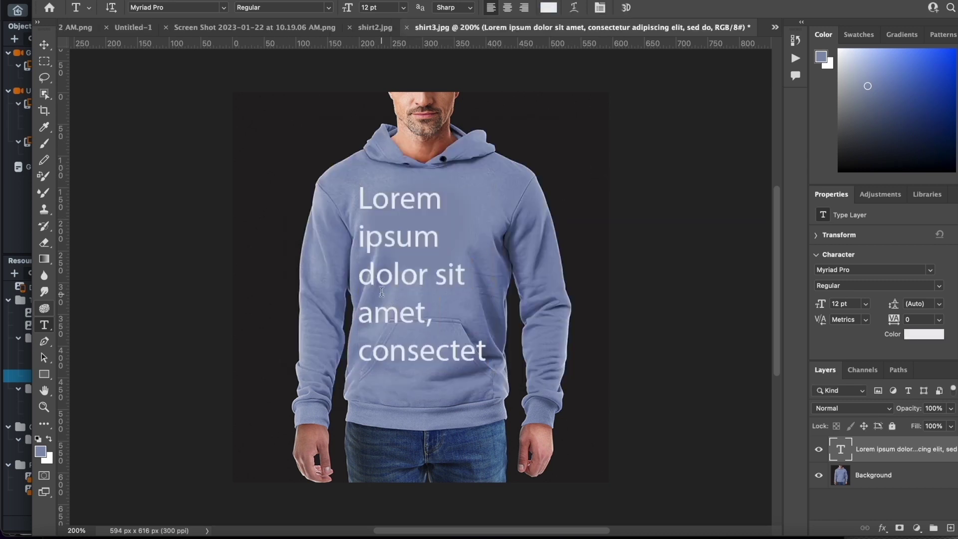
key(super+e)
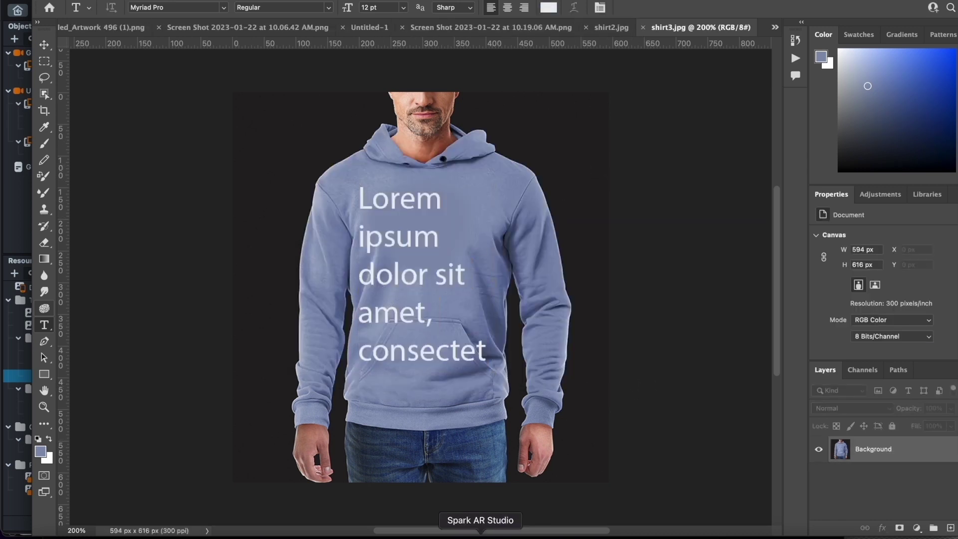
Step: Switch back to Lens Studio and try on the edited shirt3 hoodie in the preview carousel
click(449, 533)
click(511, 533)
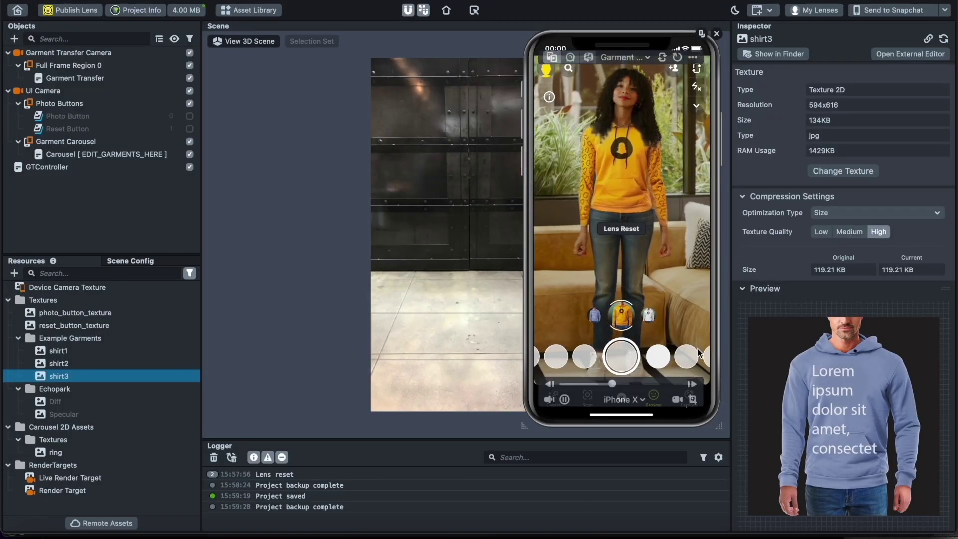
click(596, 315)
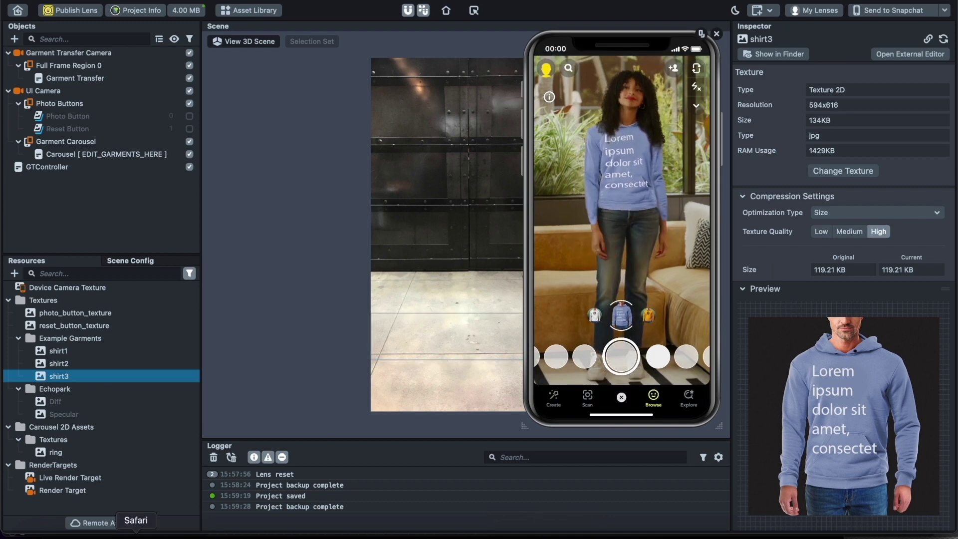
Step: Switch to DALL·E in Chrome, open the original hoodie image for editing and erase the entire hoodie up to the man's neck
click(160, 530)
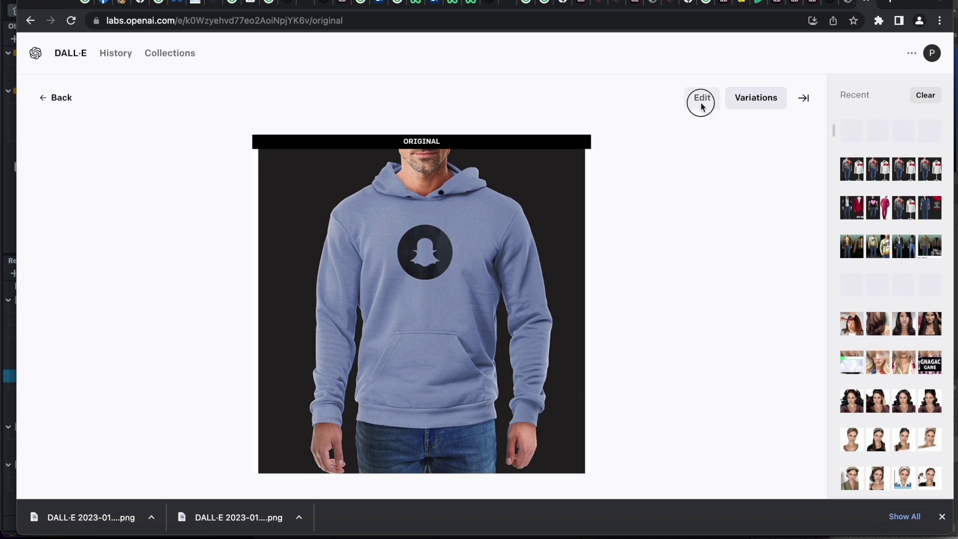
click(701, 103)
drag(479, 345, 467, 382)
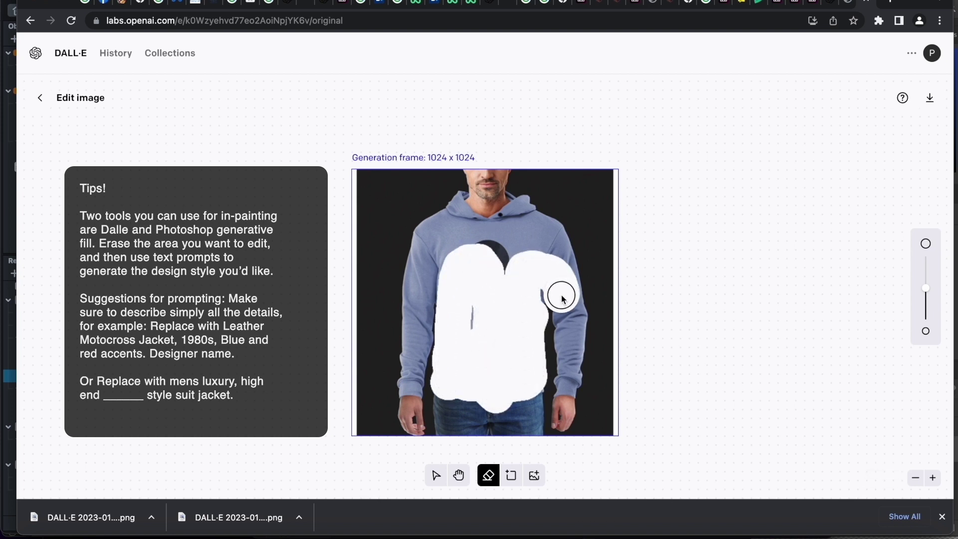
drag(572, 382, 569, 388)
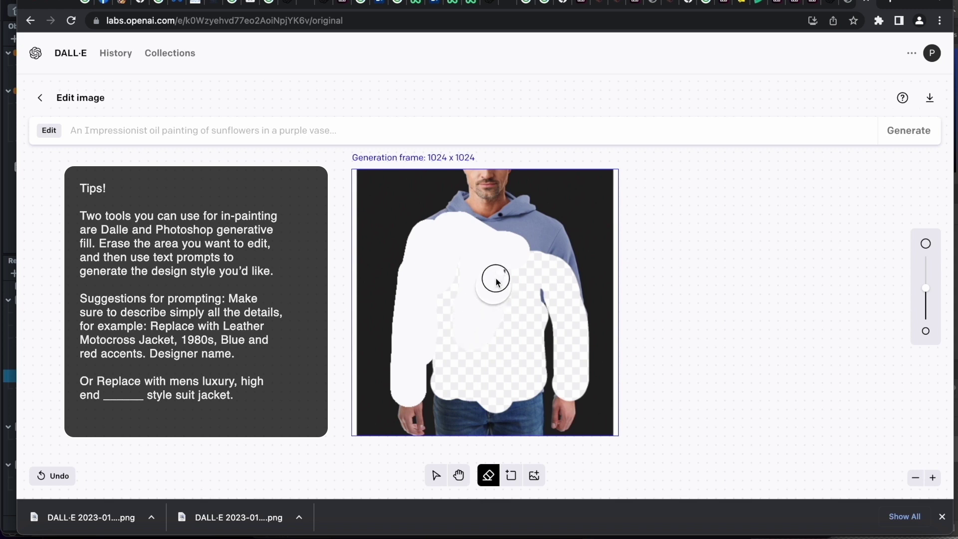
drag(533, 296, 547, 277)
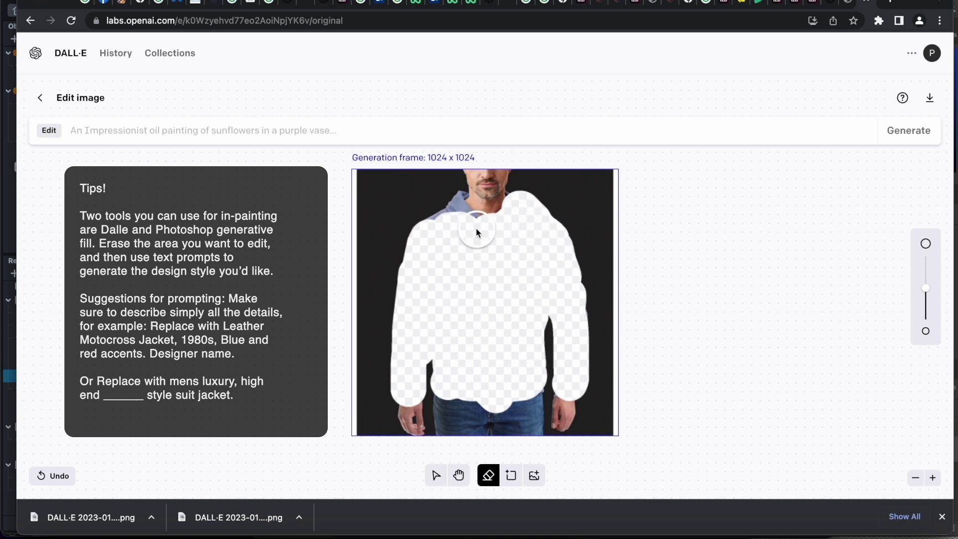
scroll(527, 188, up, 5)
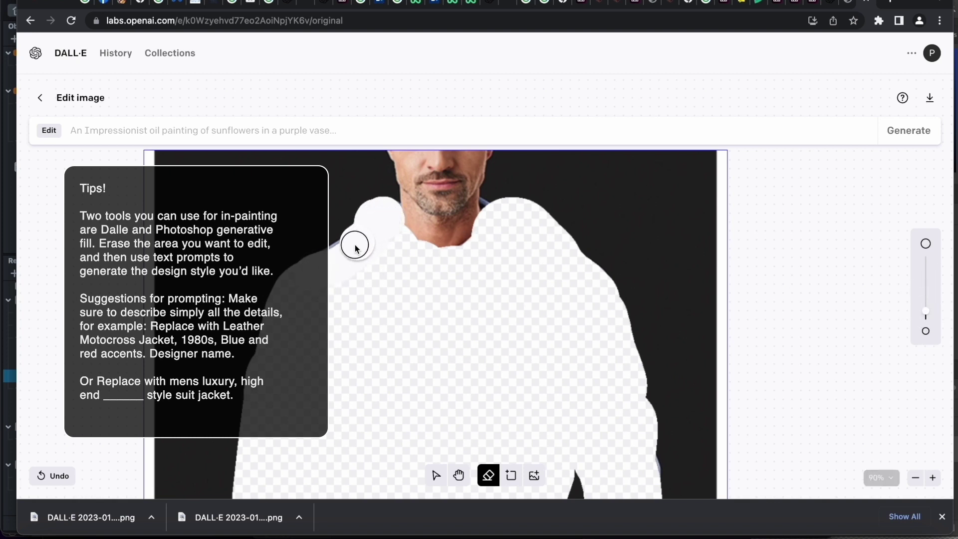
drag(489, 218, 493, 231)
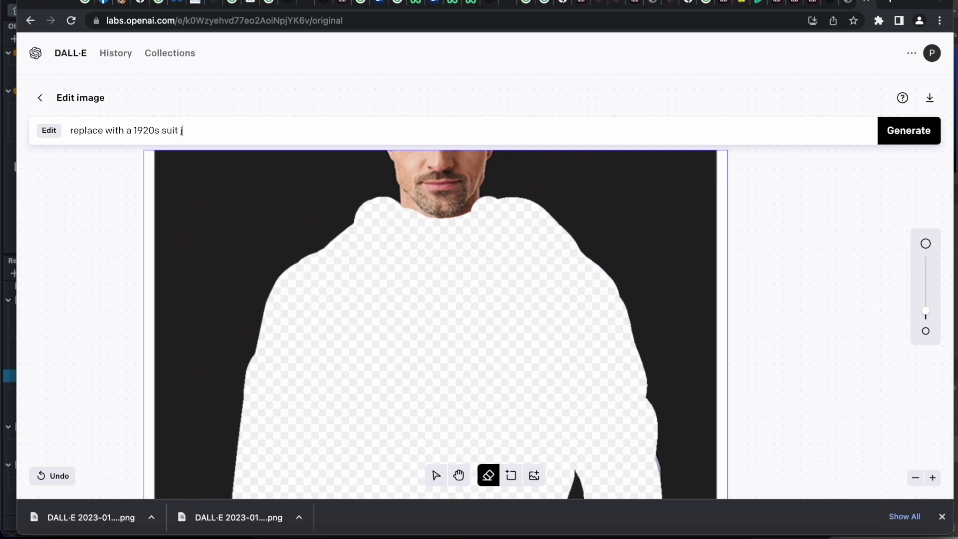
Step: Generate edits with the prompt "replace with a 1920s suit jacket" and download the dusty-red jacket with the patterned tie
click(909, 134)
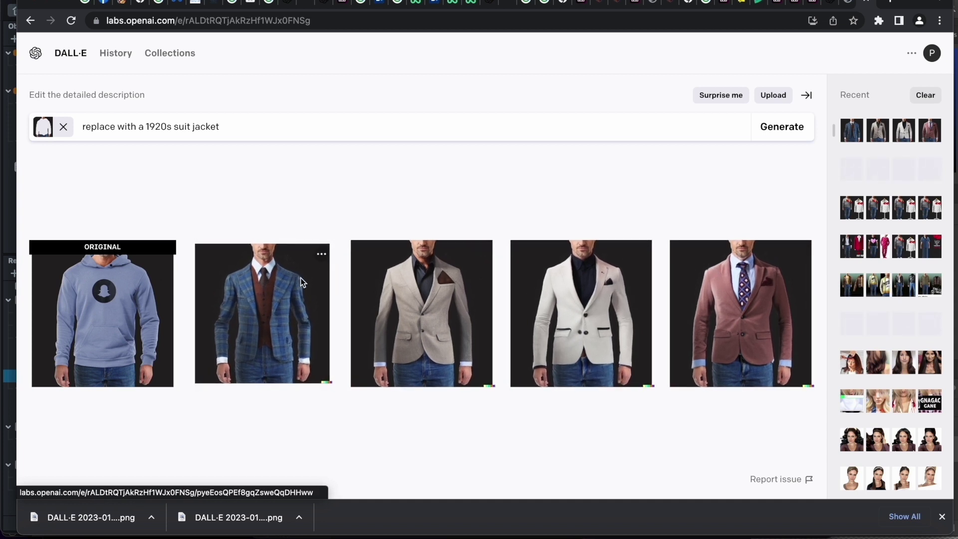
click(799, 254)
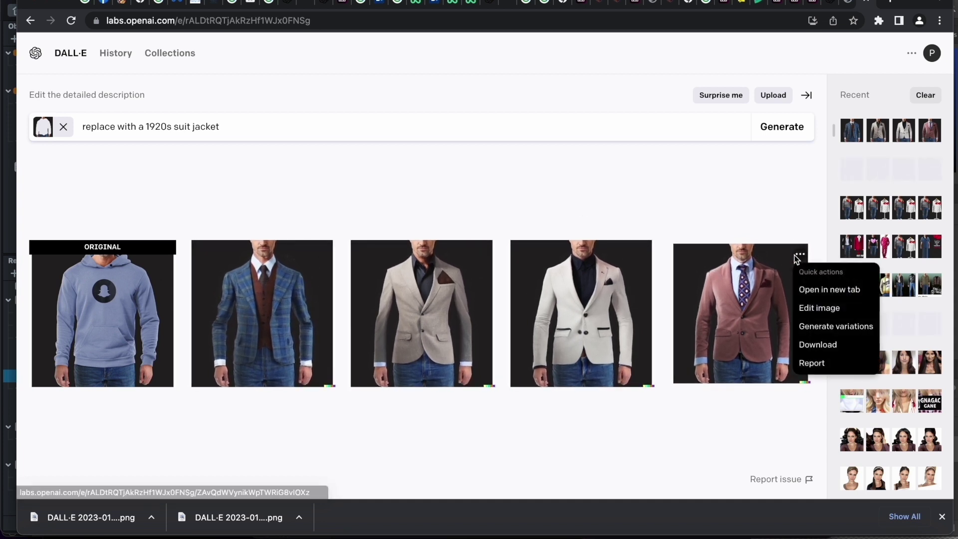
click(818, 347)
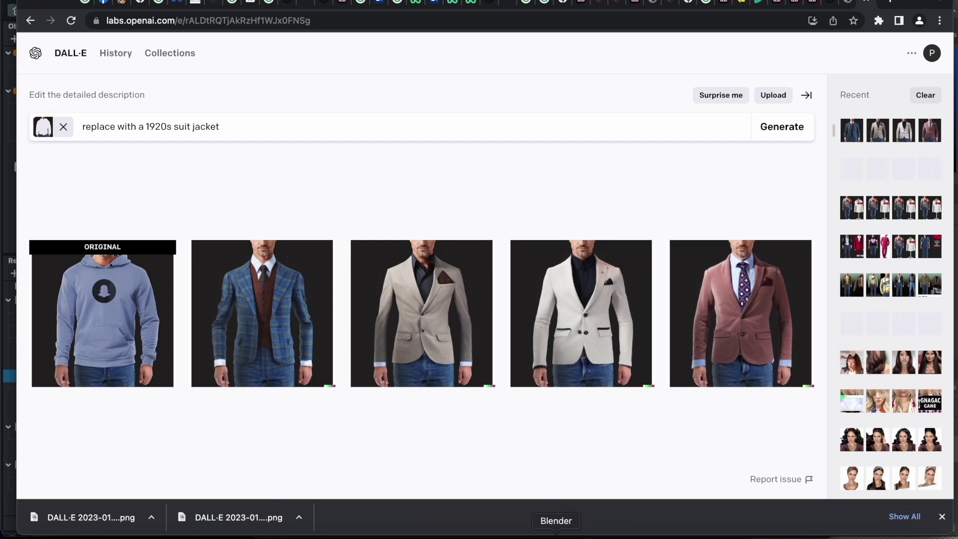
Step: Copy the downloaded suit jacket image into shirt3.jpg in Photoshop, closing its document and the extra shirt3.jpg without saving
click(525, 537)
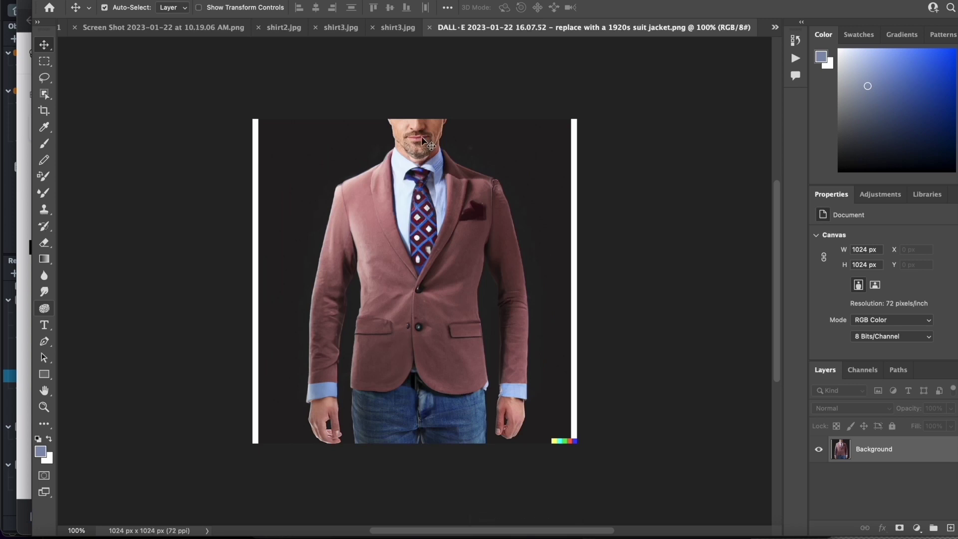
key(super+w)
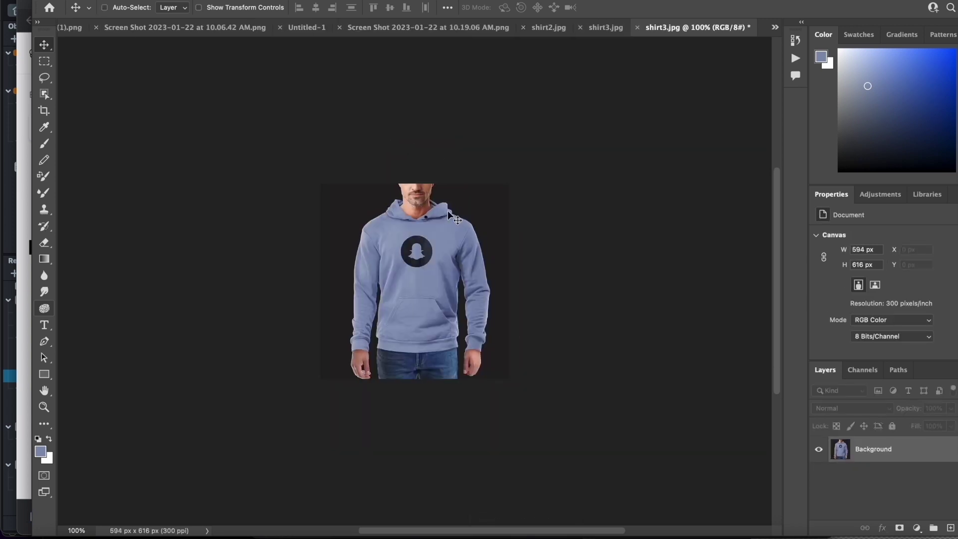
key(super+w)
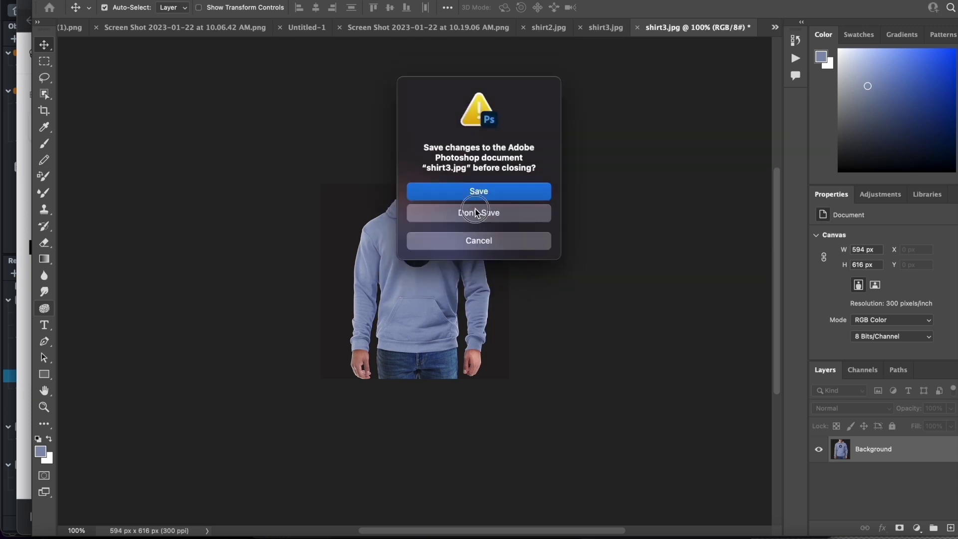
click(475, 214)
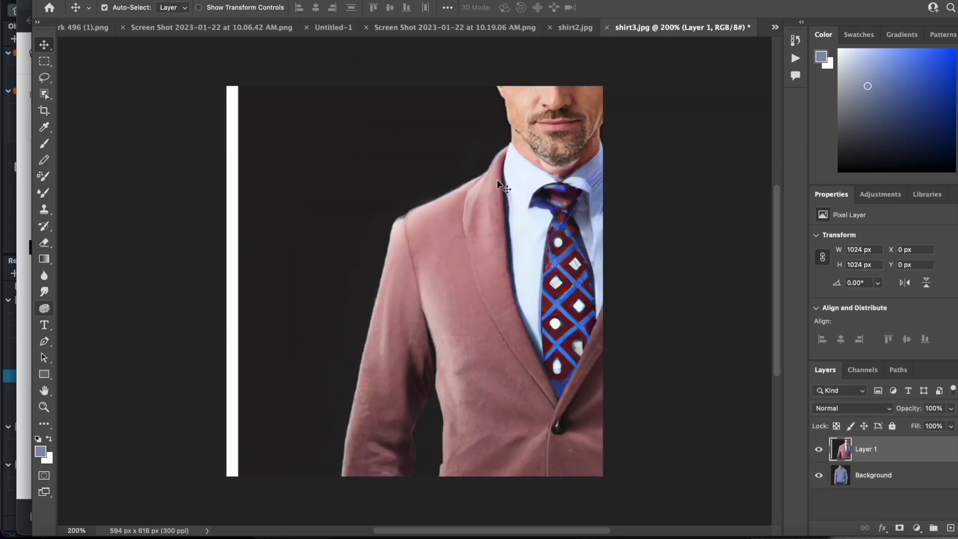
Step: Scale the jacket layer to 630 × 614 px and align it over the hoodie, using 48% layer opacity as a guide
drag(516, 175, 435, 175)
key(super+t)
drag(579, 102, 524, 117)
drag(735, 103, 594, 239)
drag(445, 312, 498, 192)
drag(647, 117, 559, 169)
drag(624, 115, 602, 134)
drag(562, 188, 573, 142)
drag(909, 408, 875, 413)
mouse_move(416, 485)
super+mouse_down()
mouse_move(421, 473)
mouse_move(418, 480)
super+mouse_up()
key(Return)
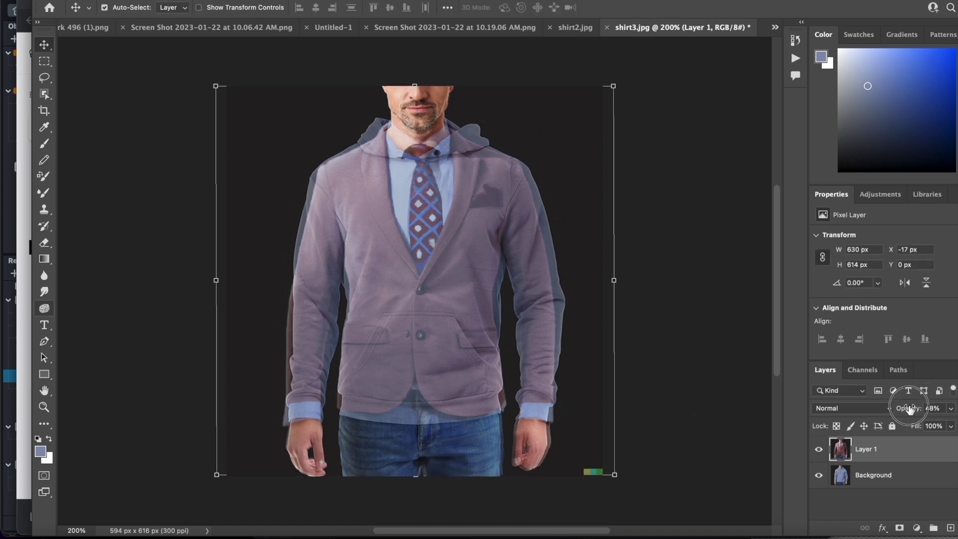
Step: Restore the jacket layer to 100% opacity, merge it into the background and save shirt3.jpg
drag(910, 410, 949, 411)
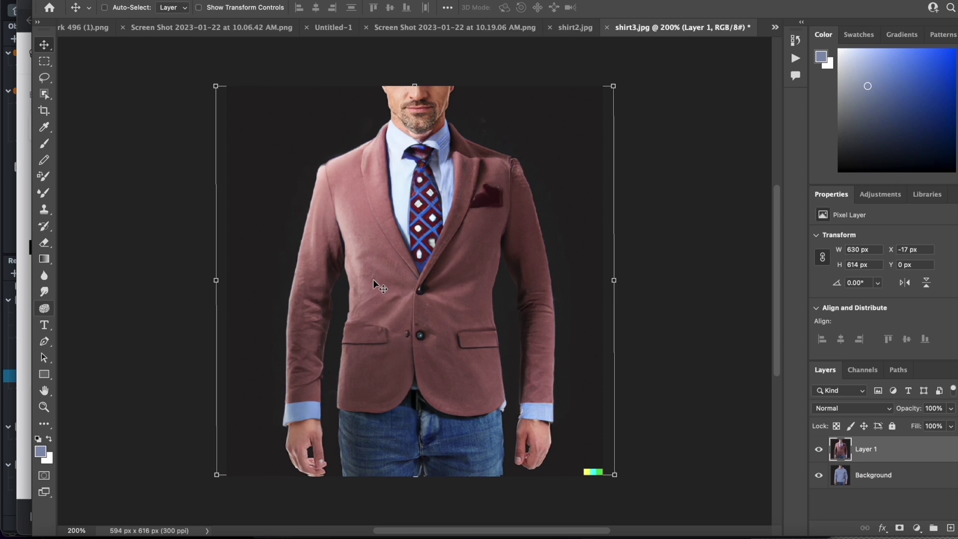
key(super+e)
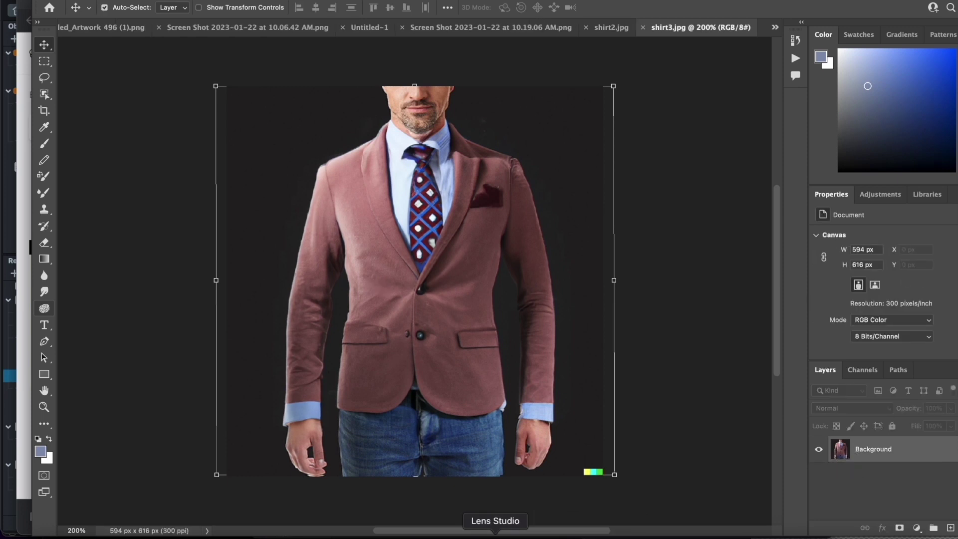
Step: Switch to Lens Studio and try on the dusty-red suit jacket in the preview carousel
click(495, 535)
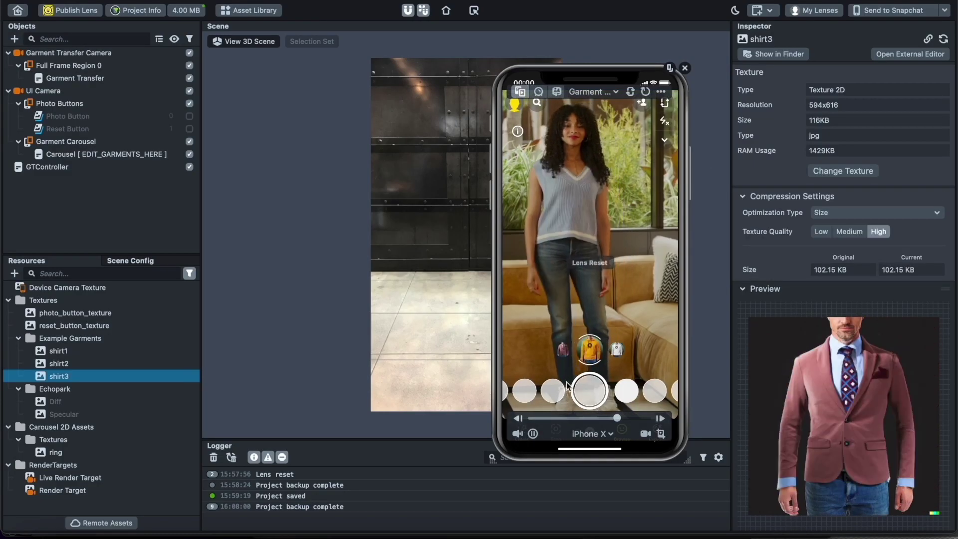
click(564, 350)
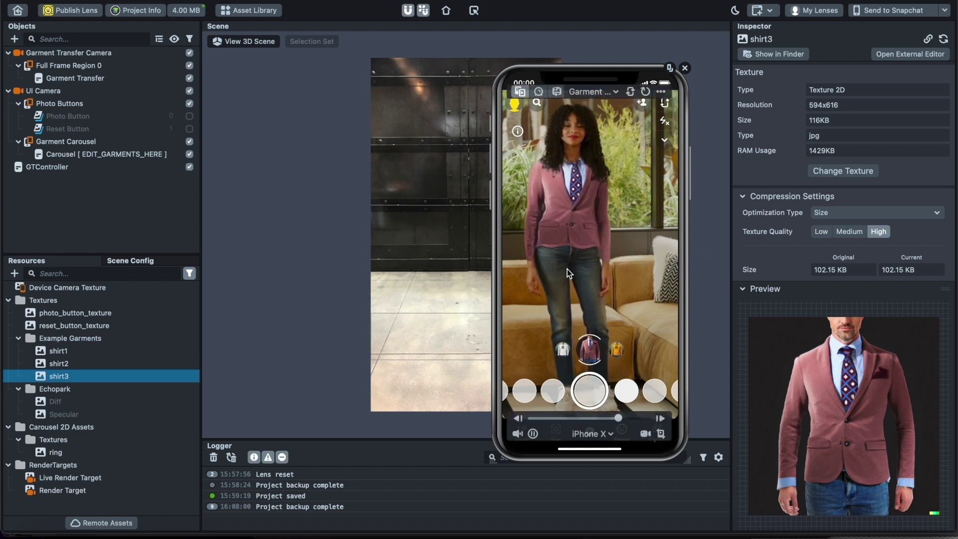
Step: Review the DALL·E jacket results in Chrome and the merged shirt3.jpg in Photoshop, and return to the Lens Studio preview
click(162, 534)
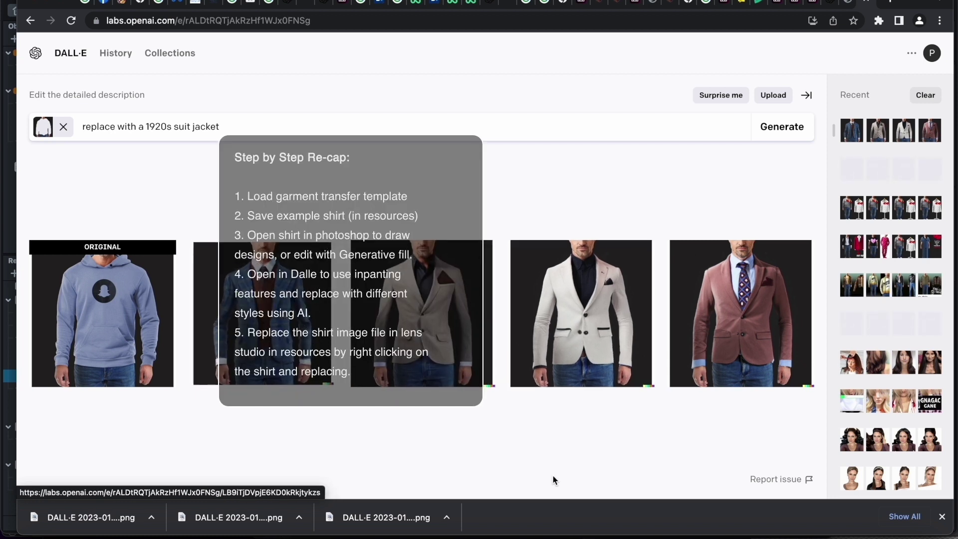
click(528, 533)
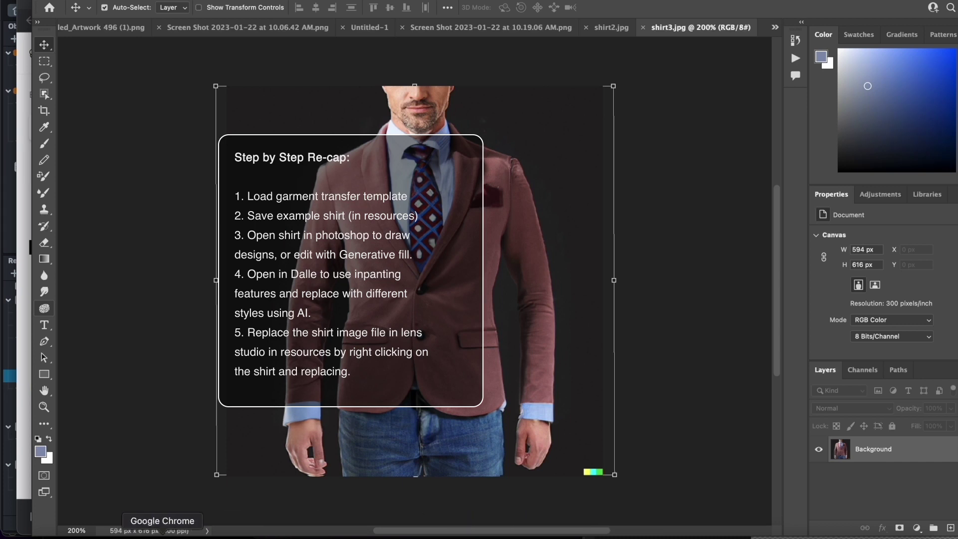
click(162, 536)
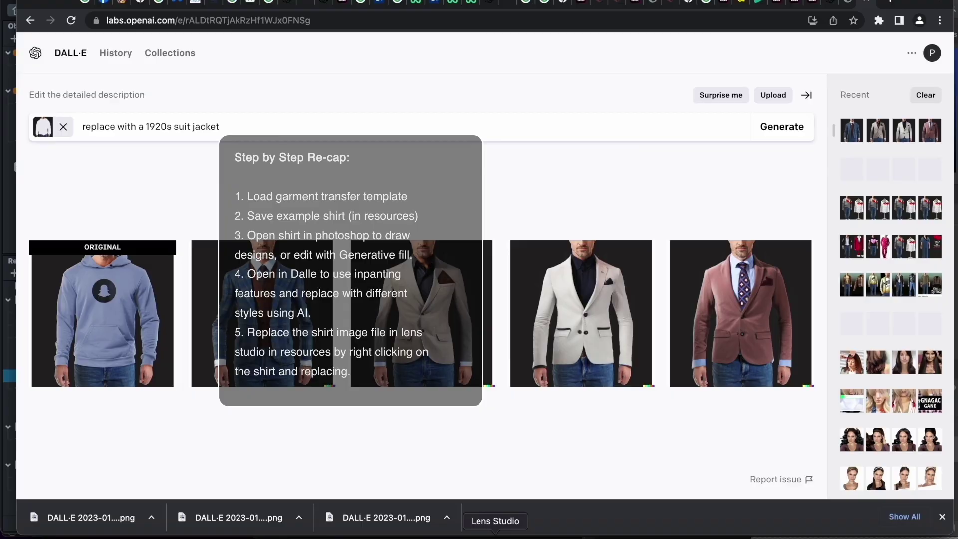
click(495, 536)
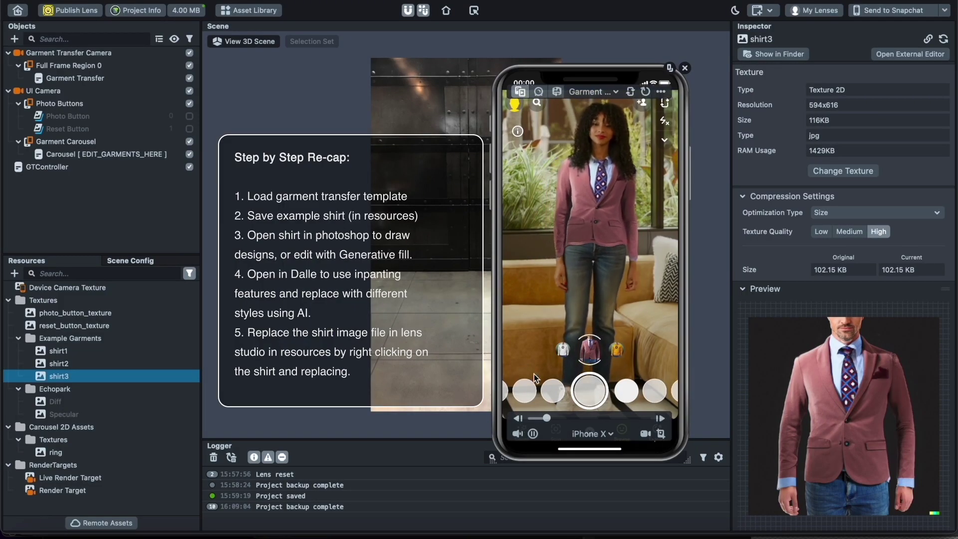